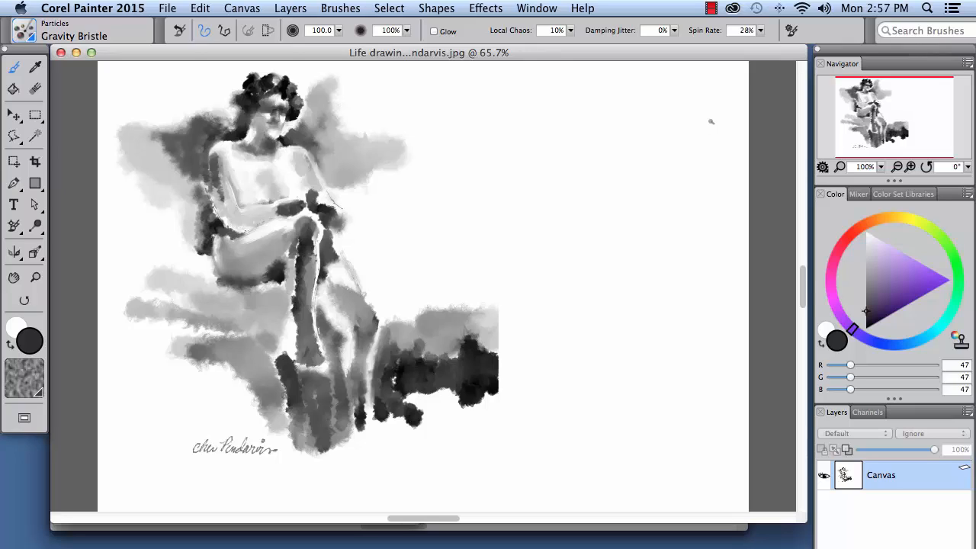
- Set the colour to dark purple (RGB 78, 44, 126) and paint three vertical Gravity Bristle strokes beside the figure drawing
left_click(24, 32)
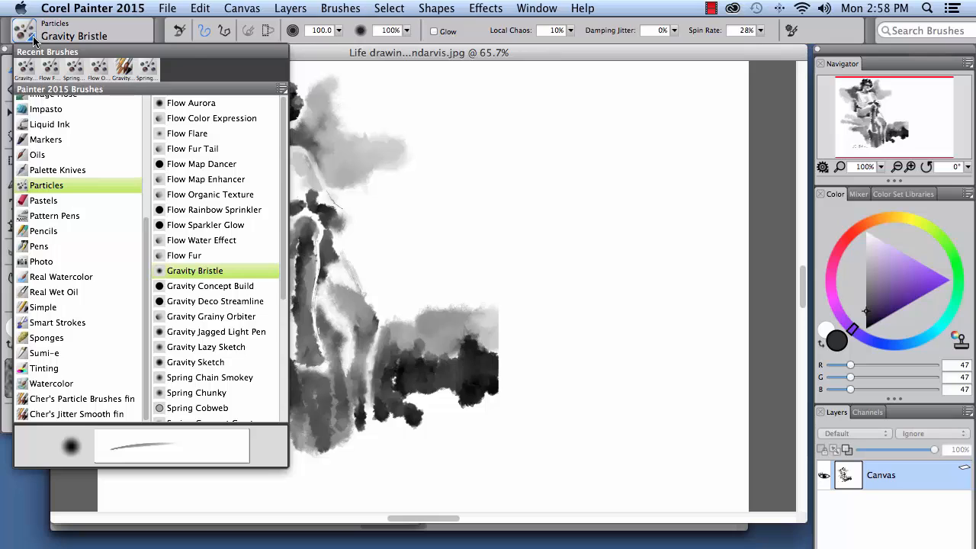
left_click(34, 40)
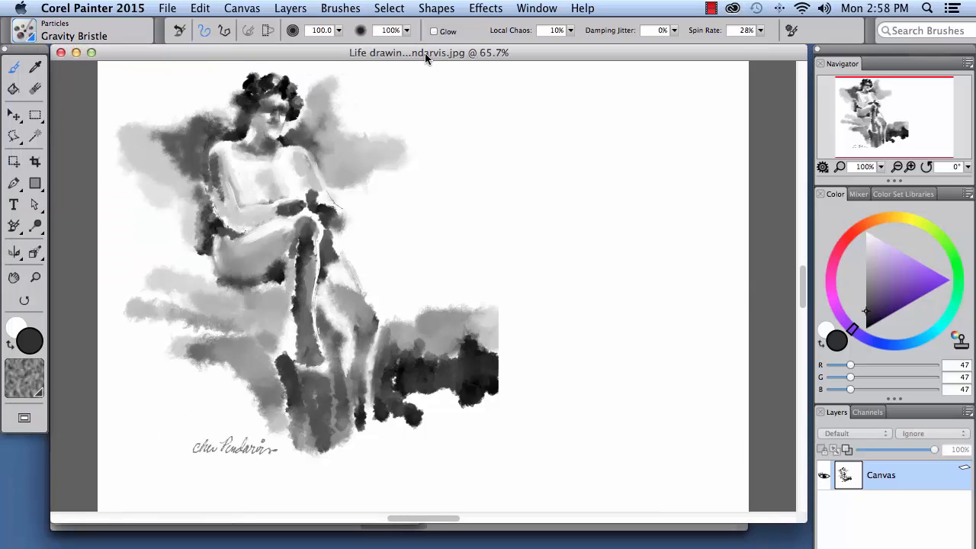
left_click_drag(892, 291, 895, 296)
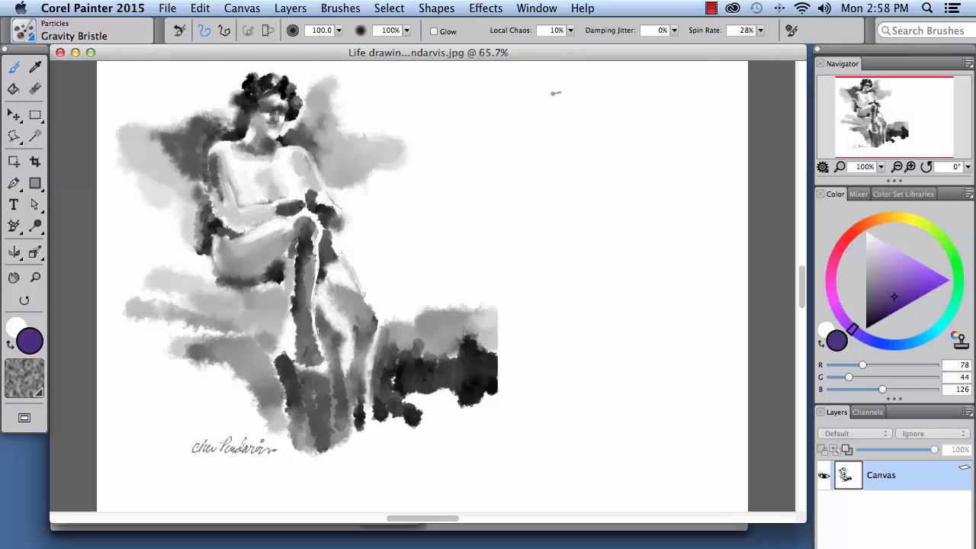
left_click_drag(550, 90, 543, 267)
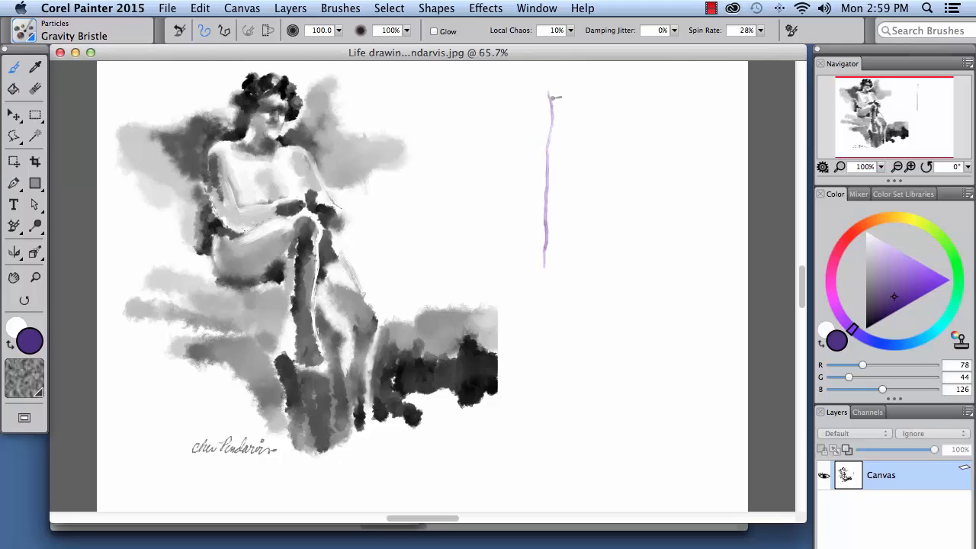
left_click_drag(585, 94, 576, 275)
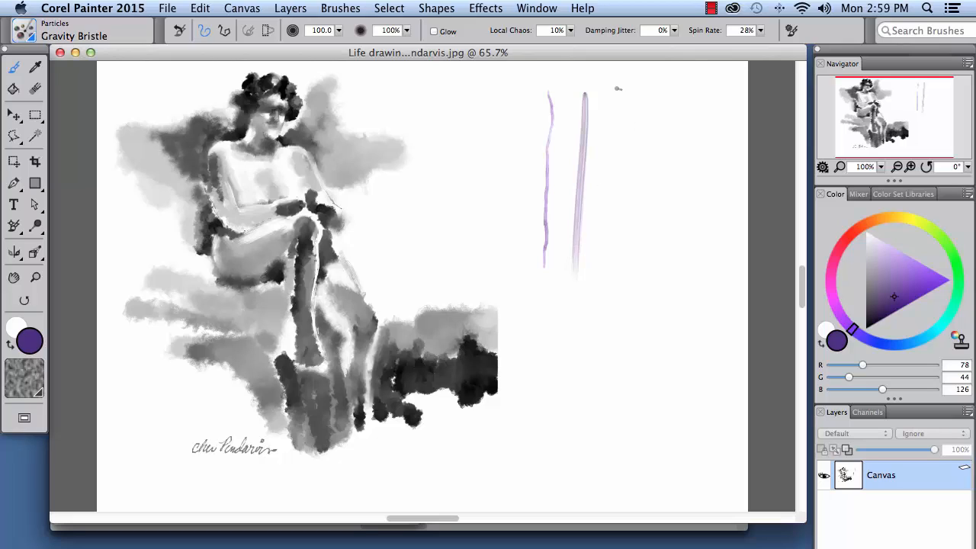
left_click_drag(620, 94, 624, 156)
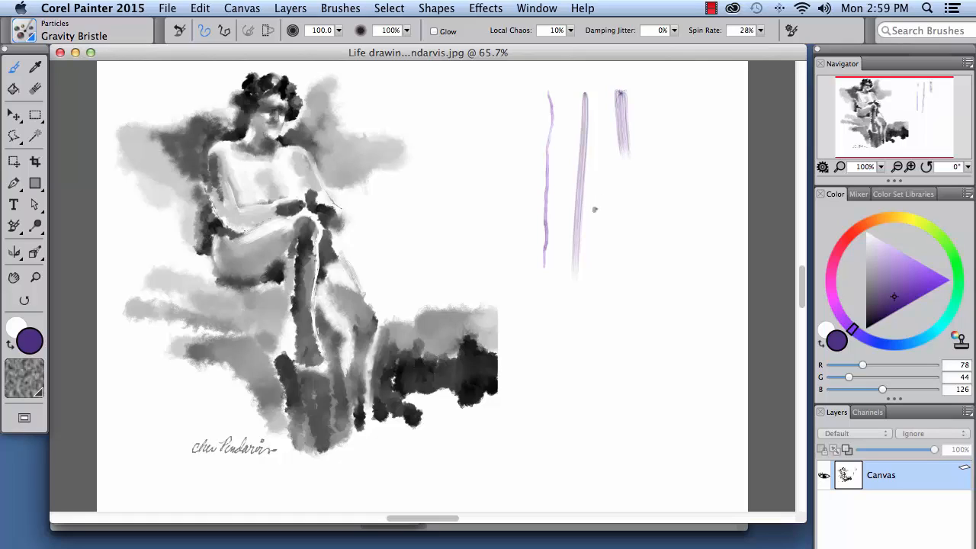
- Paint a group of short curved strokes and longer wavy strokes below the vertical ones with the Gravity Bristle brush
left_click_drag(595, 209, 648, 180)
mouse_move(602, 226)
left_mouse_down()
mouse_move(677, 189)
mouse_move(642, 244)
left_mouse_up()
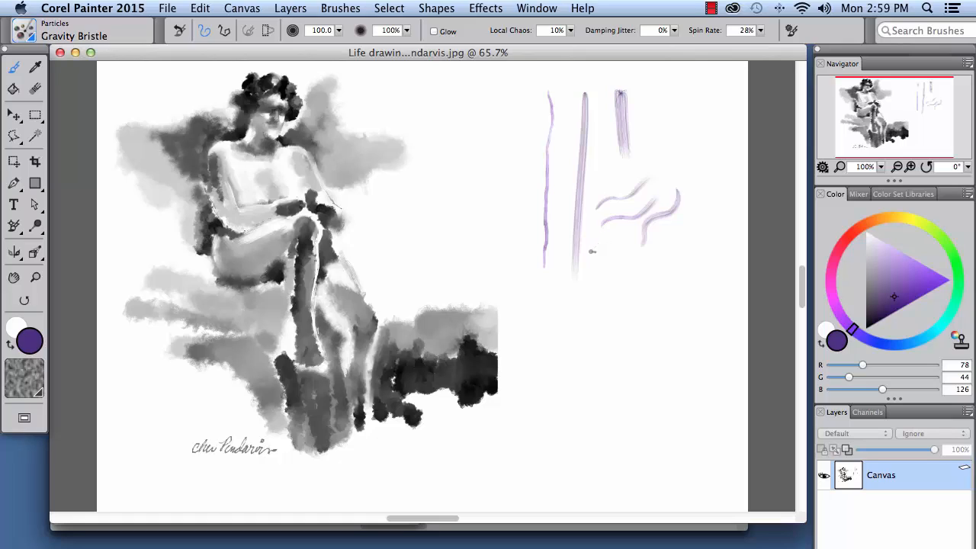
mouse_move(591, 260)
left_mouse_down()
mouse_move(657, 263)
mouse_move(698, 248)
mouse_move(621, 276)
mouse_move(675, 284)
left_mouse_up()
mouse_move(594, 303)
left_mouse_down()
mouse_move(614, 291)
mouse_move(695, 311)
left_mouse_up()
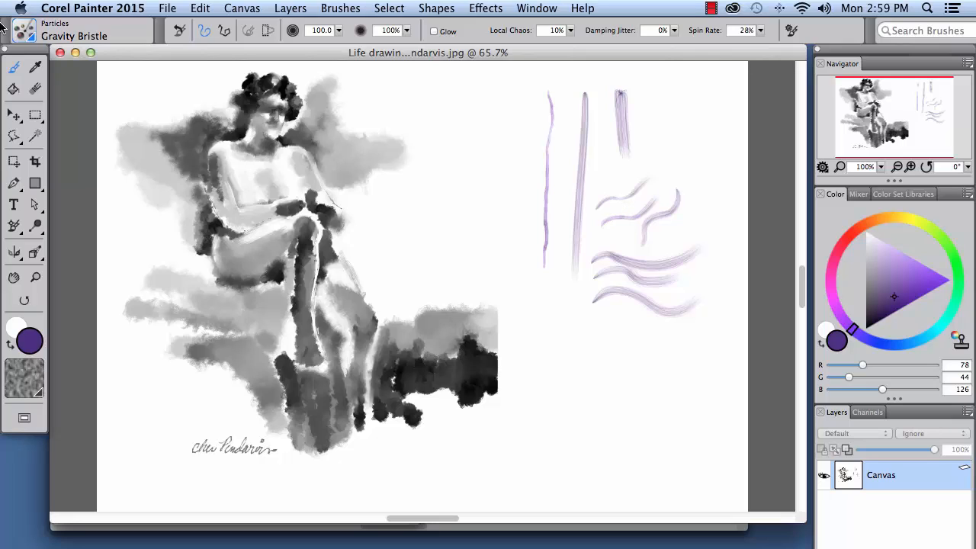
- Choose the Spring Chunky particle brush and paint a dense purple patch below the wavy strokes
left_click(33, 39)
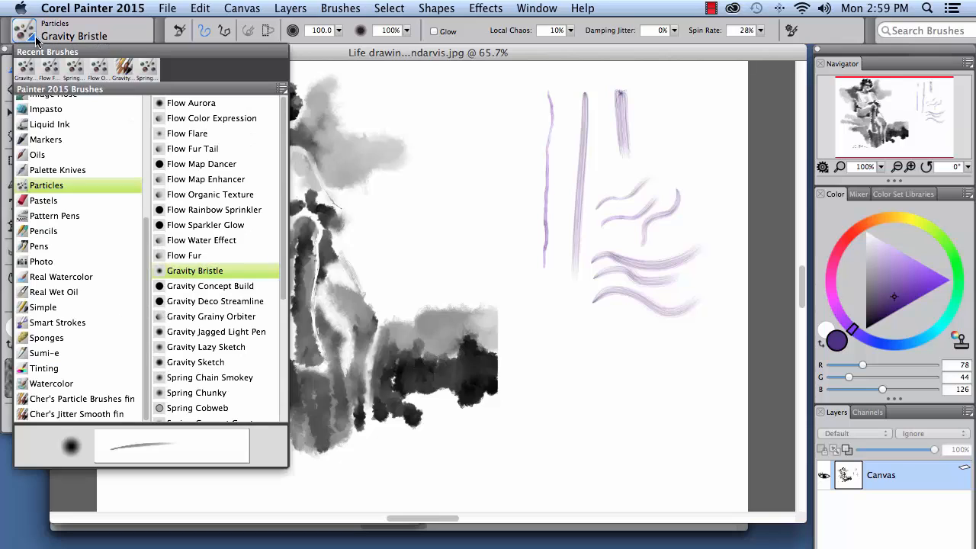
scroll(285, 255, "down", 5)
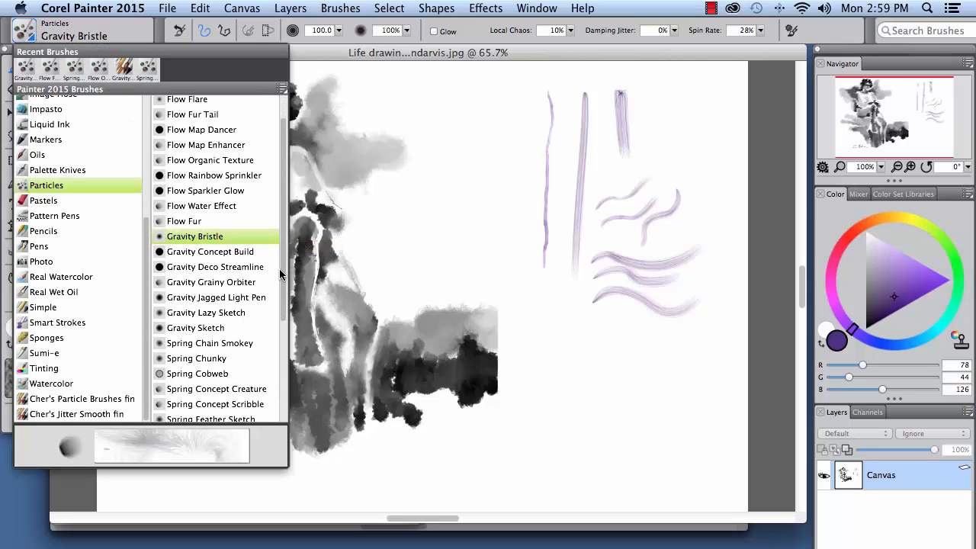
left_click(217, 323)
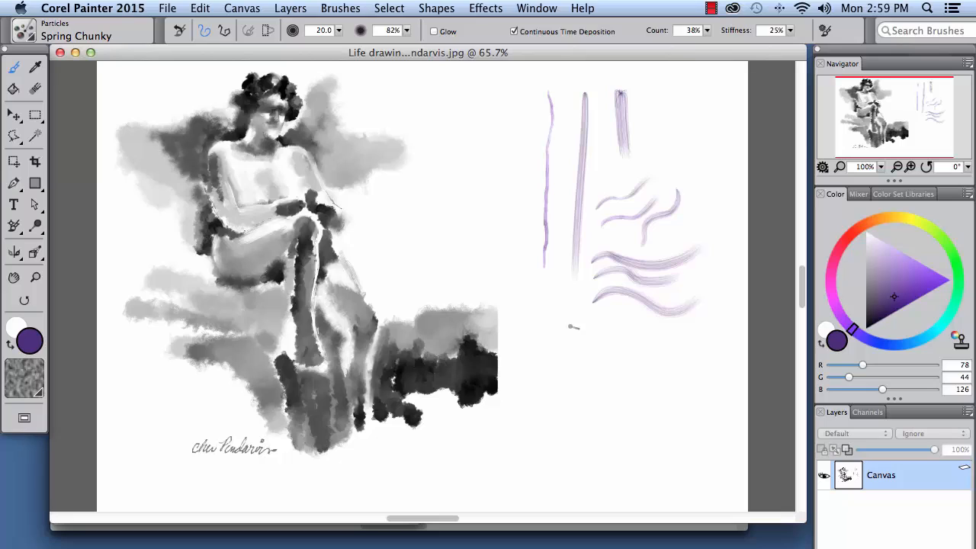
mouse_move(573, 328)
left_mouse_down()
mouse_move(598, 360)
mouse_move(611, 325)
mouse_move(606, 381)
mouse_move(624, 358)
mouse_move(637, 361)
mouse_move(571, 382)
mouse_move(570, 403)
mouse_move(585, 364)
mouse_move(611, 353)
mouse_move(607, 408)
mouse_move(626, 366)
mouse_move(622, 332)
mouse_move(603, 328)
mouse_move(654, 363)
mouse_move(637, 367)
mouse_move(653, 353)
mouse_move(627, 352)
mouse_move(614, 389)
left_mouse_up()
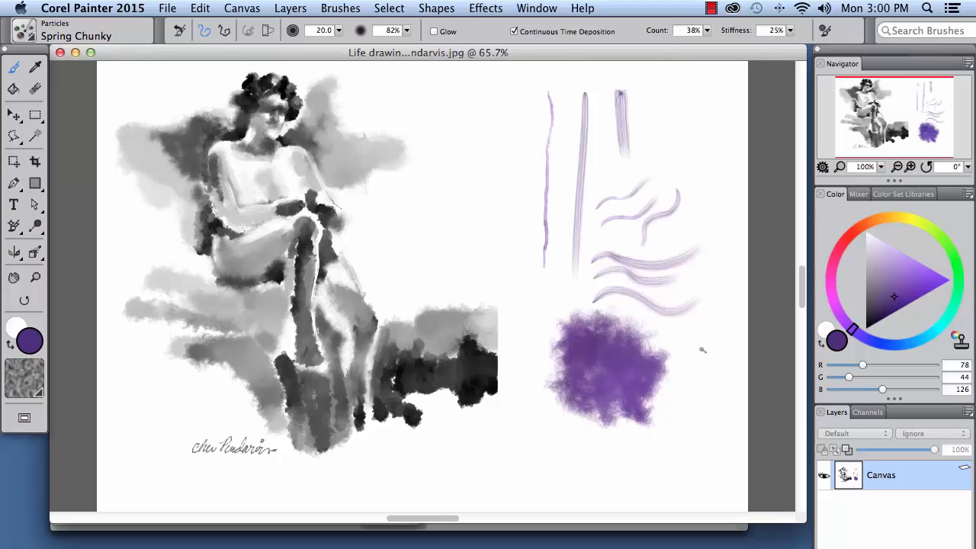
- Paint soft Spring Chunky strokes down the page's outer edge and along its bottom, plus a dense oval beside the short vertical stroke
mouse_move(719, 300)
left_mouse_down()
mouse_move(721, 318)
mouse_move(690, 366)
mouse_move(697, 415)
mouse_move(618, 481)
left_mouse_up()
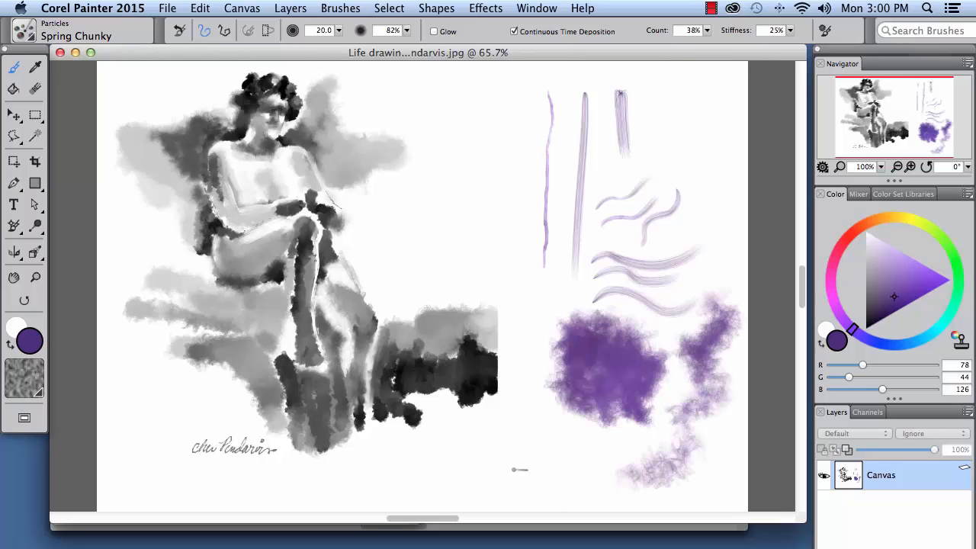
mouse_move(520, 470)
left_mouse_down()
mouse_move(499, 479)
mouse_move(652, 461)
mouse_move(659, 450)
left_mouse_up()
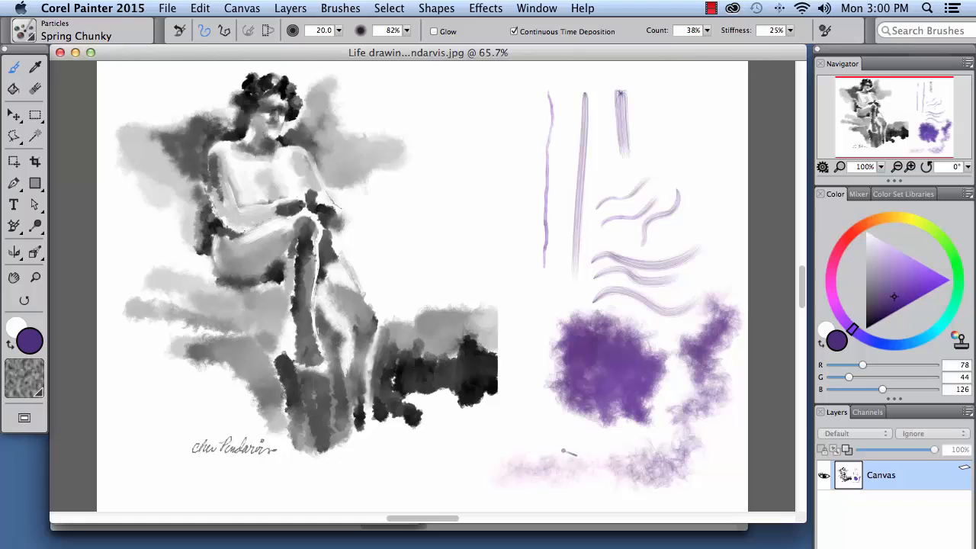
mouse_move(703, 96)
left_mouse_down()
mouse_move(720, 139)
mouse_move(709, 274)
left_mouse_up()
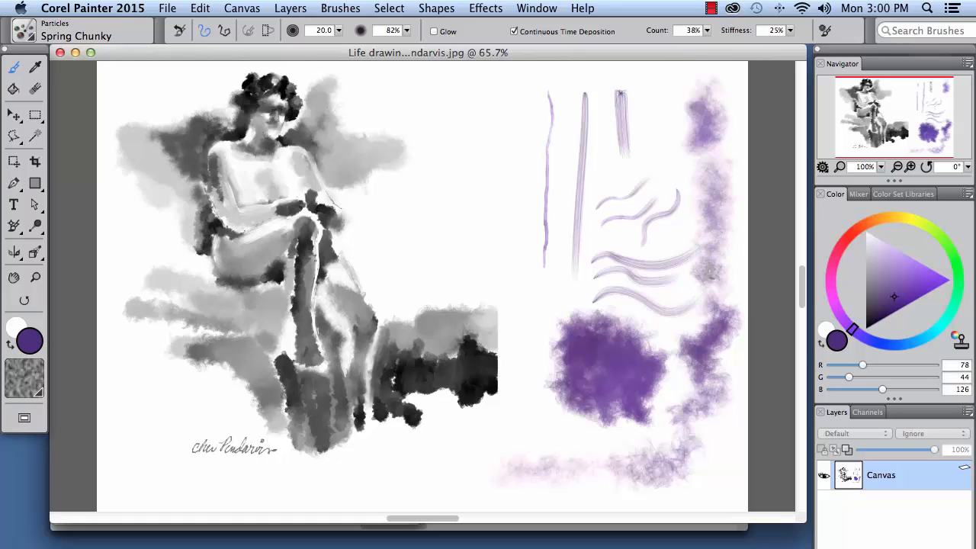
left_click(657, 84)
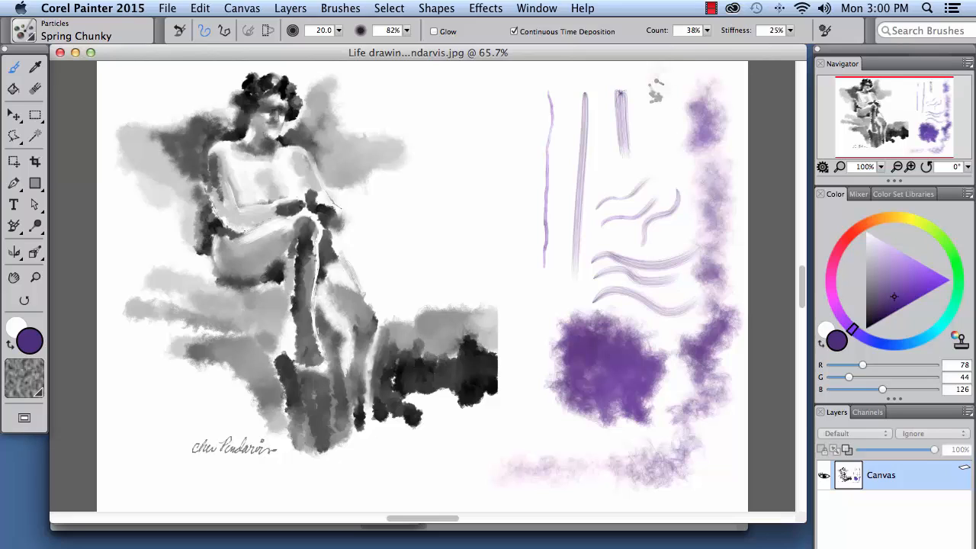
left_click_drag(658, 84, 671, 156)
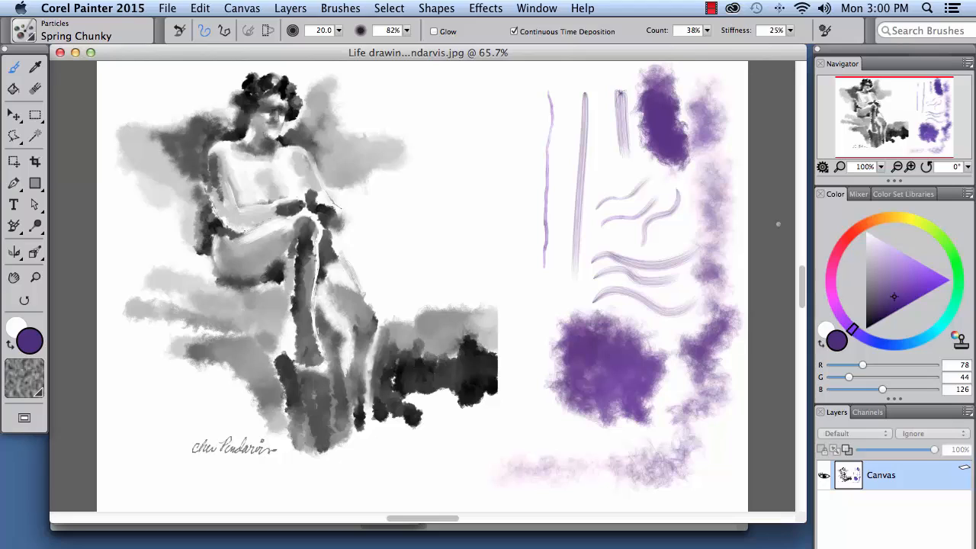
- Using muted rose (RGB 138, 68, 96) and the Flow Organic Texture brush, paint a winding stroke and a textured rectangle beside the figure
left_click(840, 257)
left_click_drag(895, 285, 891, 294)
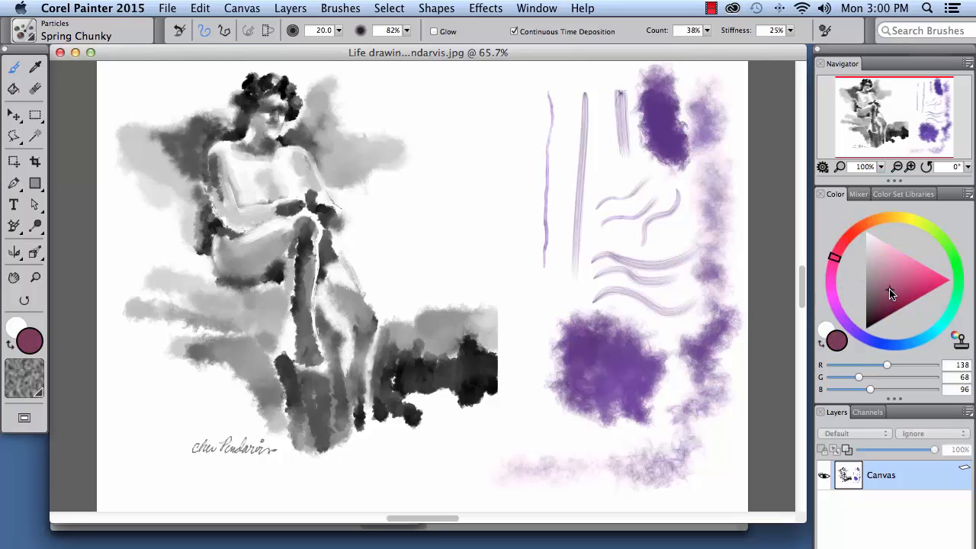
left_click(34, 39)
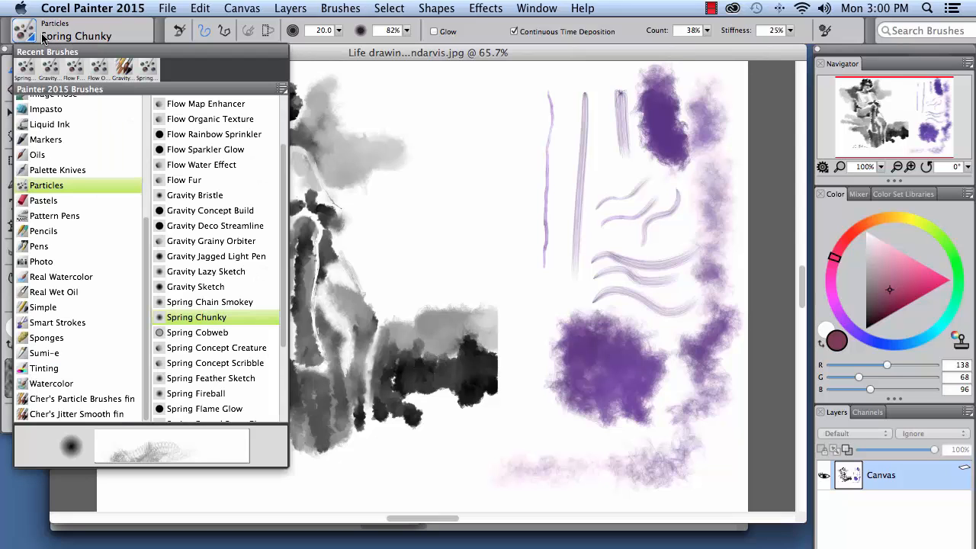
left_click(257, 119)
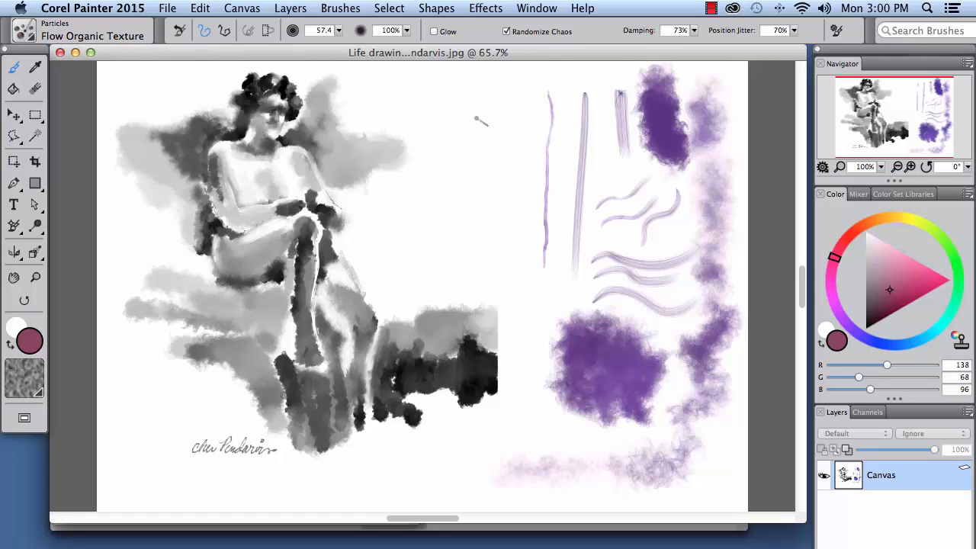
left_click_drag(480, 97, 476, 104)
mouse_move(479, 132)
left_mouse_down()
mouse_move(467, 160)
mouse_move(497, 200)
mouse_move(506, 264)
left_mouse_up()
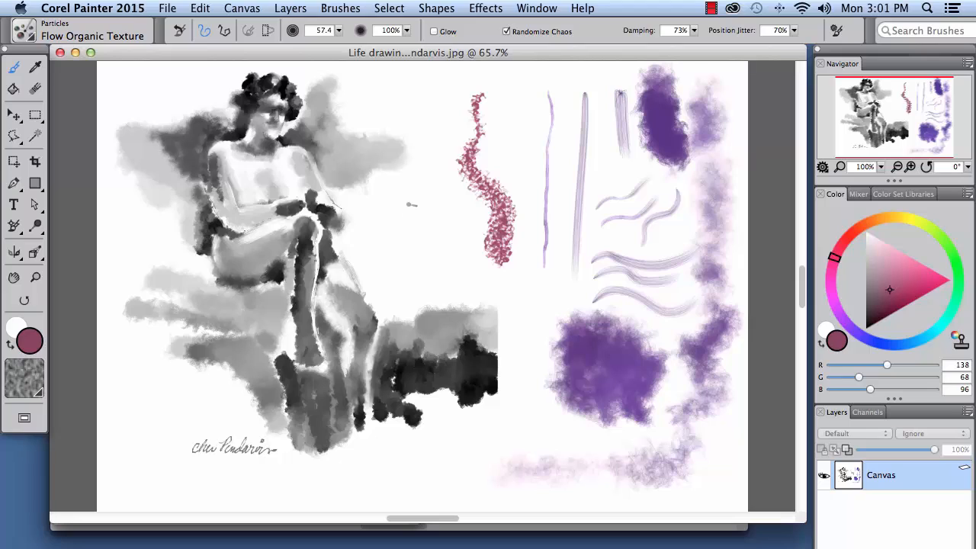
mouse_move(411, 202)
left_mouse_down()
mouse_move(410, 250)
mouse_move(415, 207)
mouse_move(419, 253)
mouse_move(425, 204)
mouse_move(427, 256)
mouse_move(432, 212)
mouse_move(439, 251)
mouse_move(449, 208)
mouse_move(452, 249)
mouse_move(459, 206)
mouse_move(467, 259)
left_mouse_up()
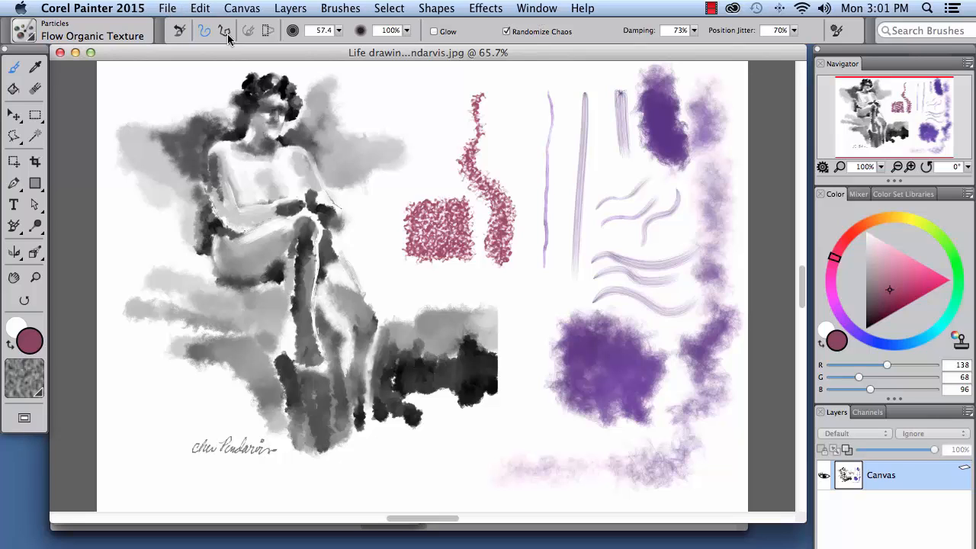
- Open the 3 Portrait of Pearl image and inspect the white cat at up to 100% magnification, finishing at 75%
left_click(167, 11)
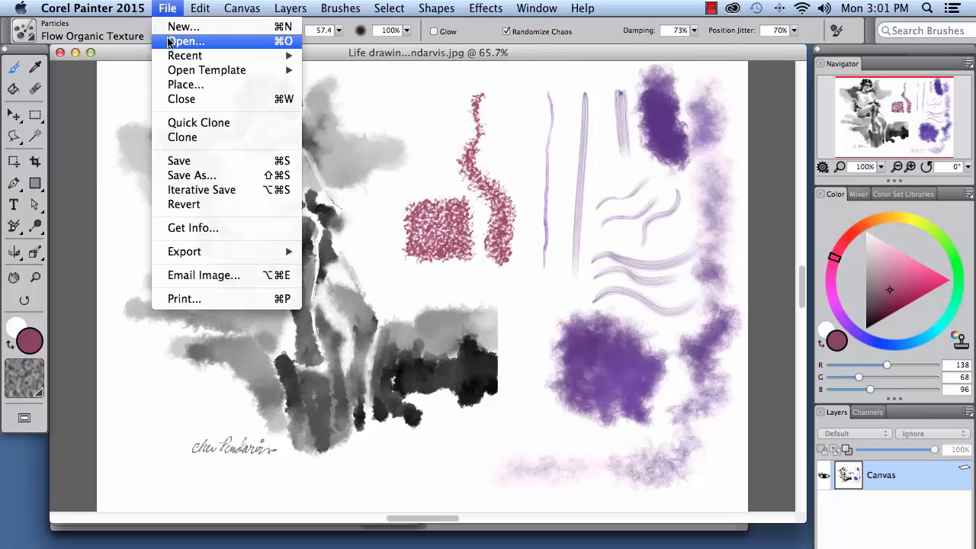
left_click(170, 41)
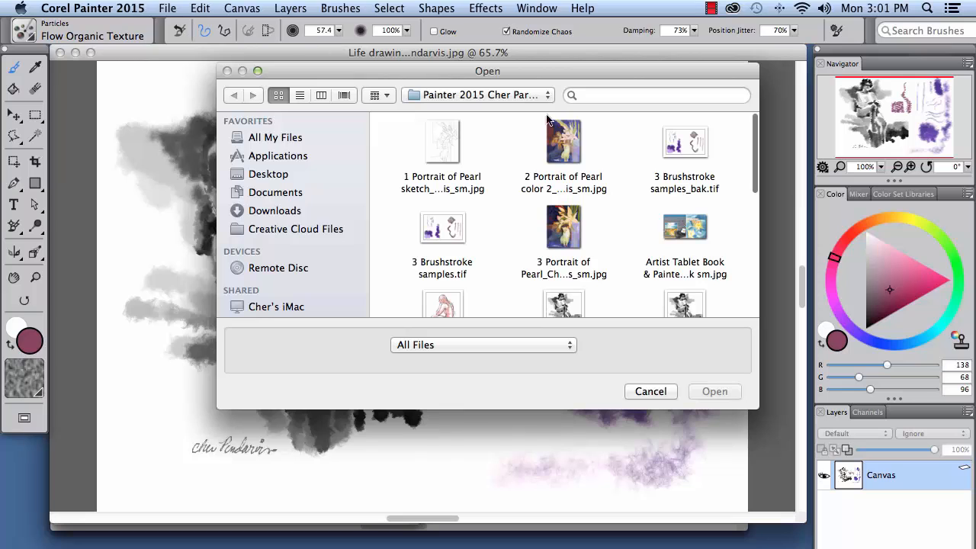
left_click(561, 233)
left_click(721, 394)
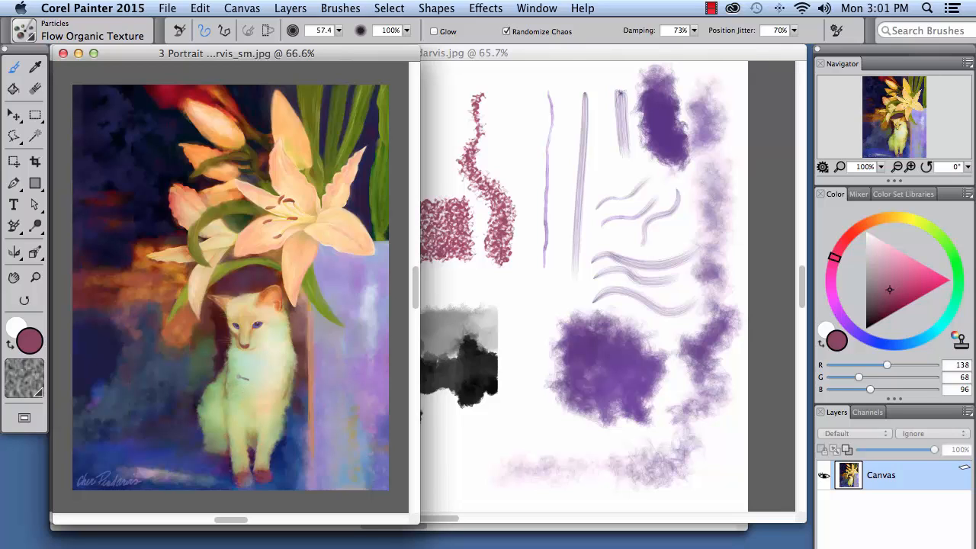
key("super+space")
left_click(233, 374, "super")
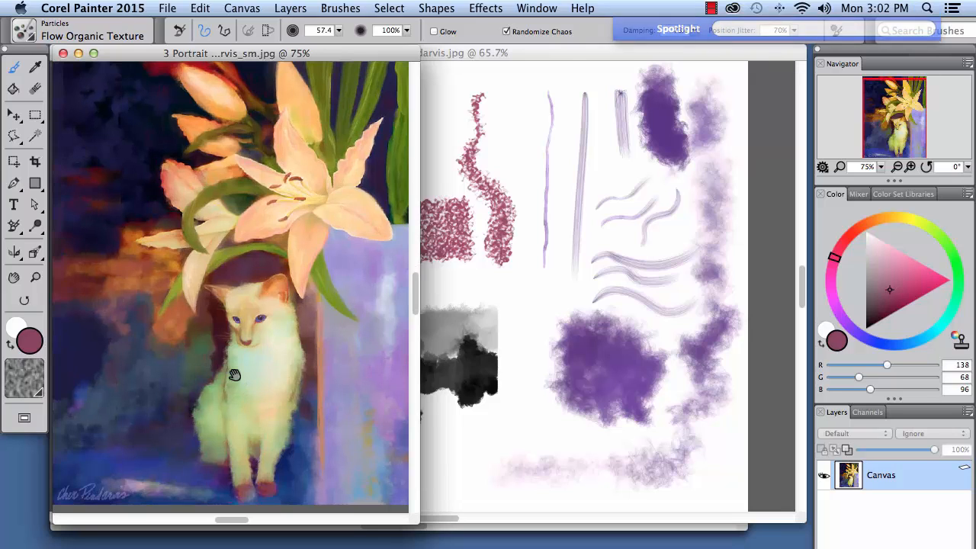
left_click(233, 375, "super")
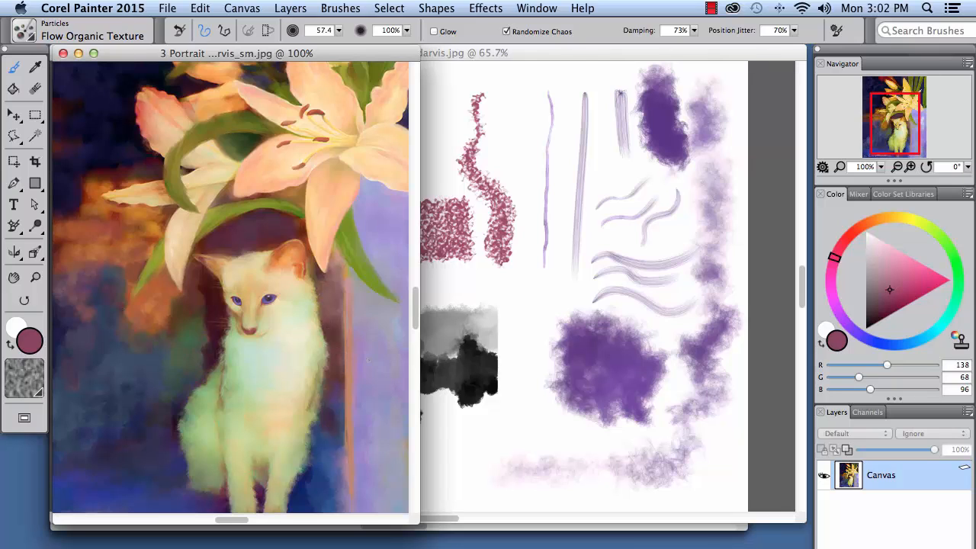
key("super+minus")
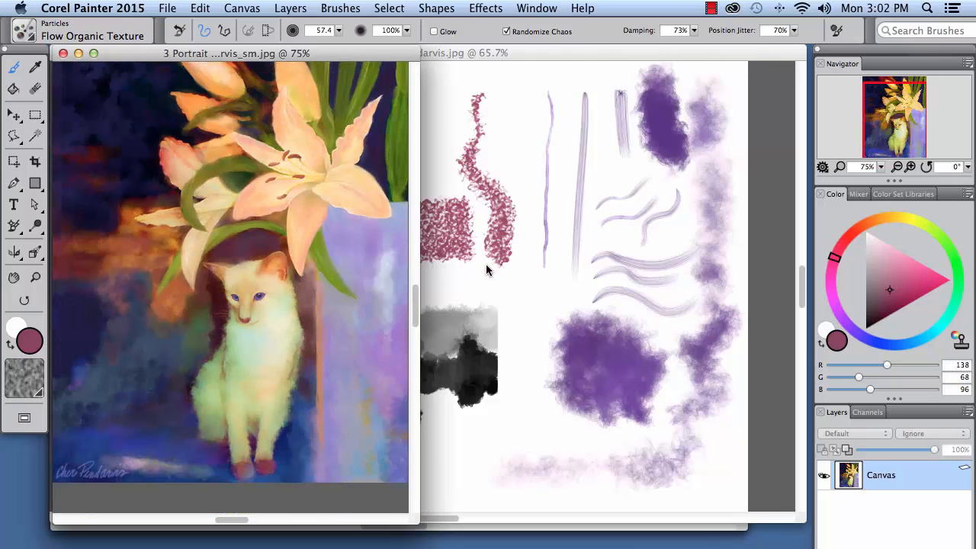